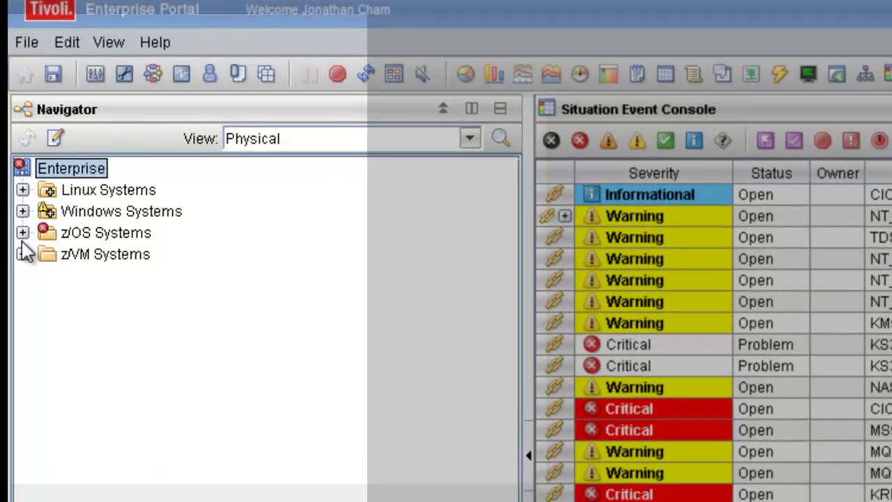
Expand z/OS Systems, DEMOPLX:MVS:SYSPLEX, MVSA, CICS and MVSA.CICSTIV1 in the Physical navigator
{"action": "left_click", "coordinate": [23, 239]}
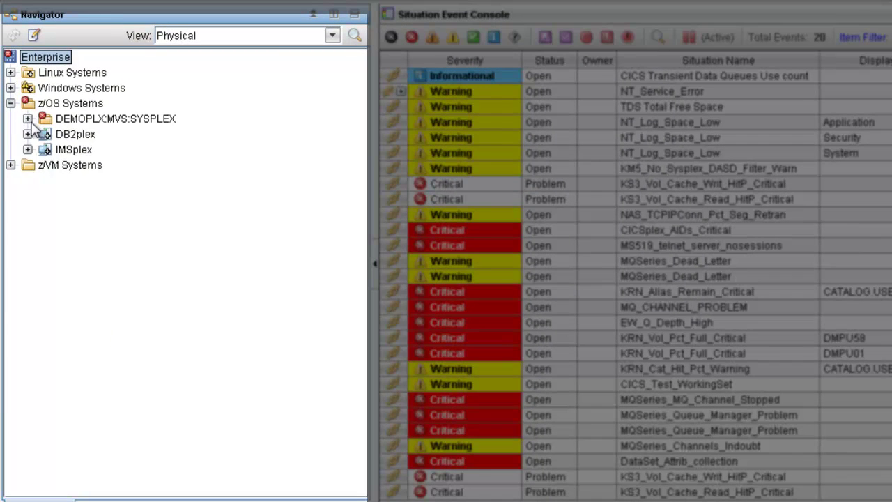
{"action": "left_click", "coordinate": [28, 120]}
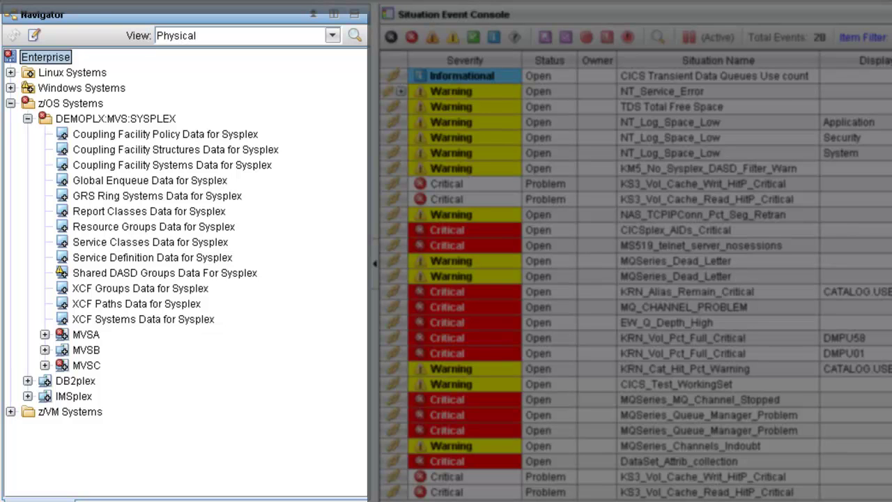
{"action": "left_click", "coordinate": [44, 335]}
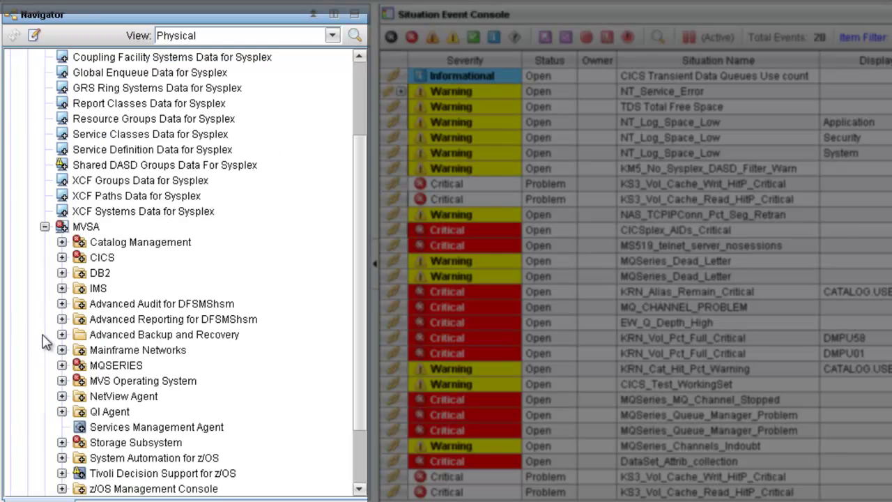
{"action": "left_click", "coordinate": [62, 257]}
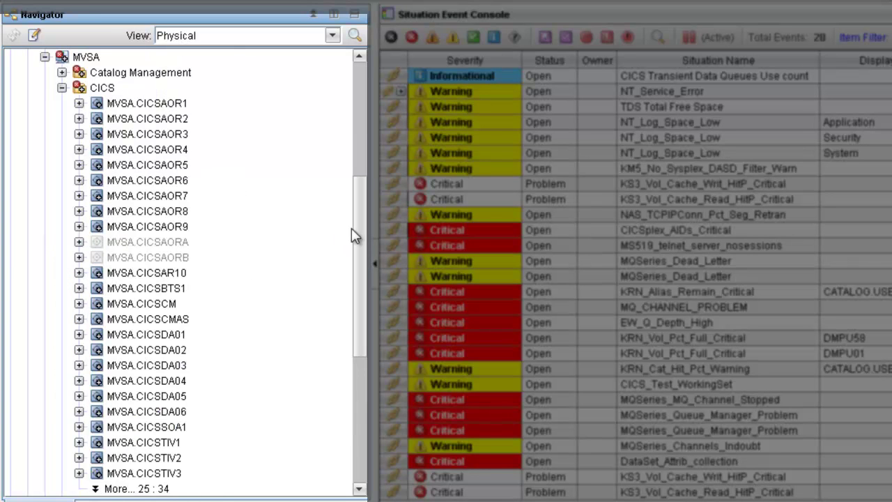
{"action": "left_click_drag", "start_coordinate": [359, 239], "coordinate": [368, 269]}
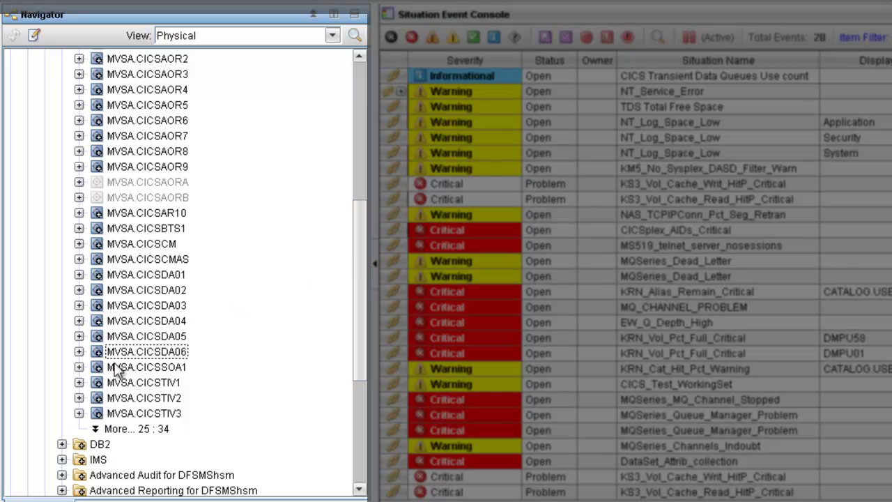
{"action": "left_click", "coordinate": [79, 383]}
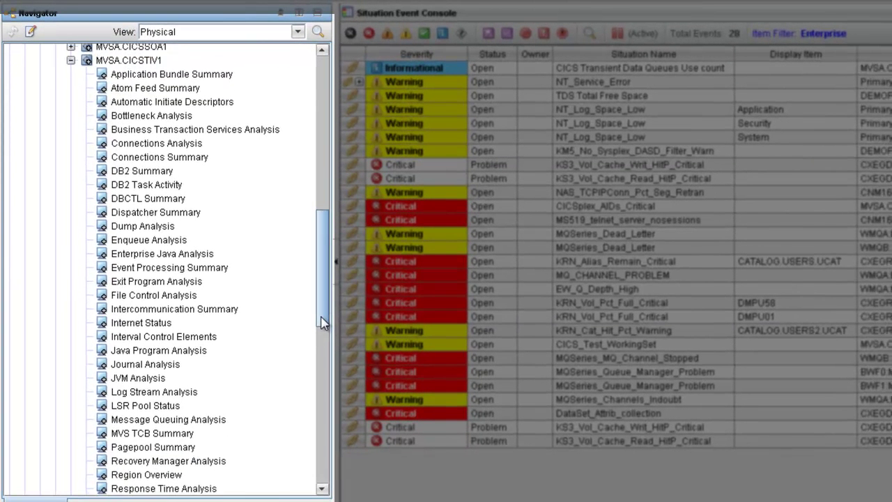
Collapse the navigator tree back to the four top-level system folders under Enterprise
{"action": "left_click_drag", "start_coordinate": [323, 323], "coordinate": [323, 317]}
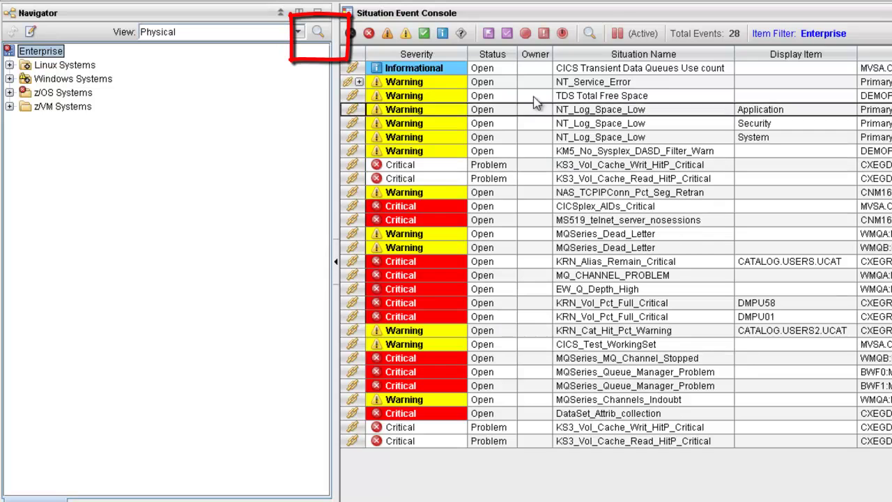
Find navigator resources whose IP address is 9.39.68.174
{"action": "left_click", "coordinate": [318, 35]}
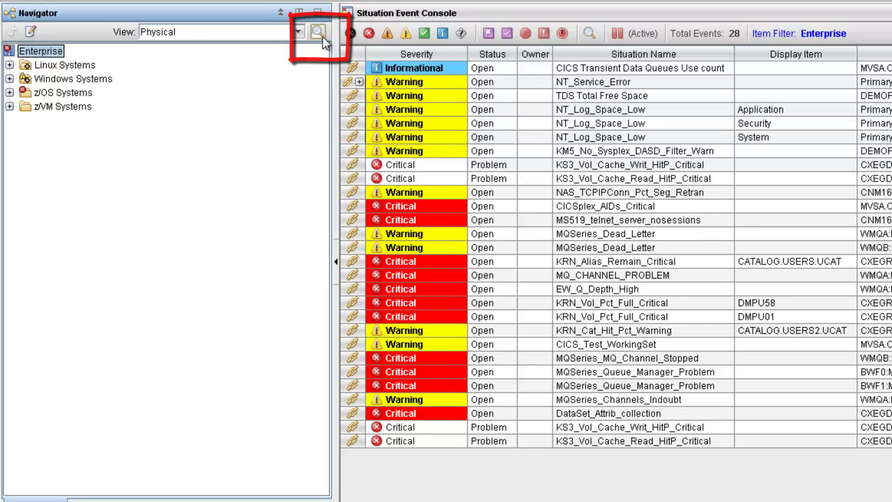
{"action": "left_click", "coordinate": [319, 33]}
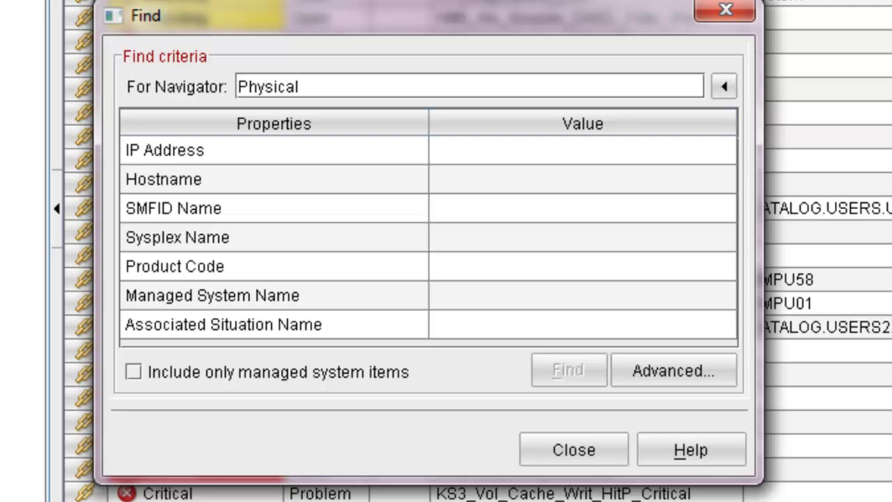
{"action": "left_click", "coordinate": [588, 153]}
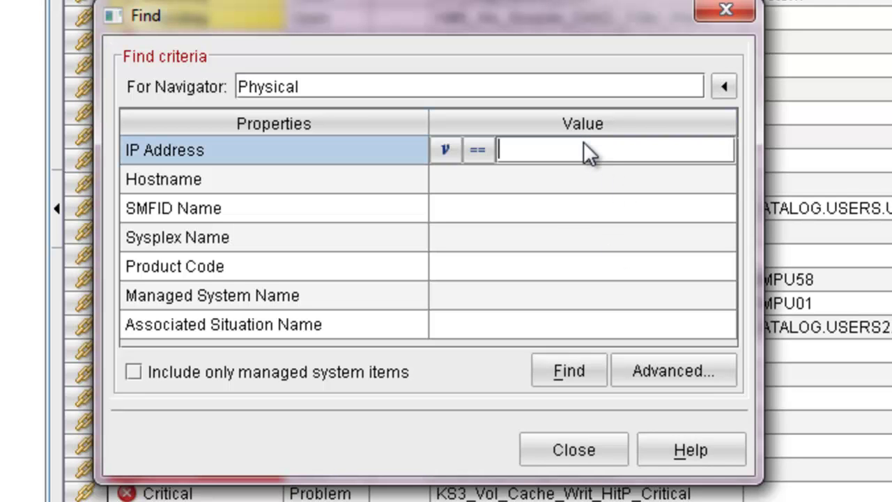
{"action": "type", "text": "9."}
{"action": "type", "text": "39."}
{"action": "type", "text": "68.174"}
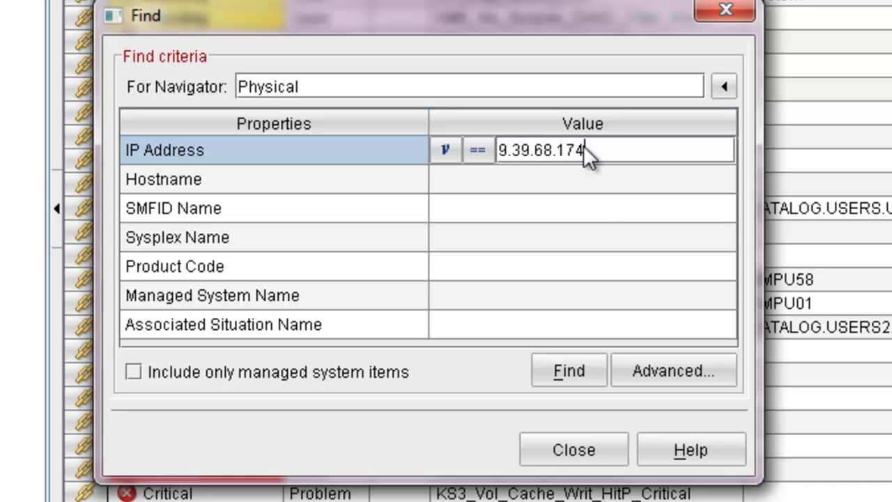
{"action": "left_click", "coordinate": [567, 369]}
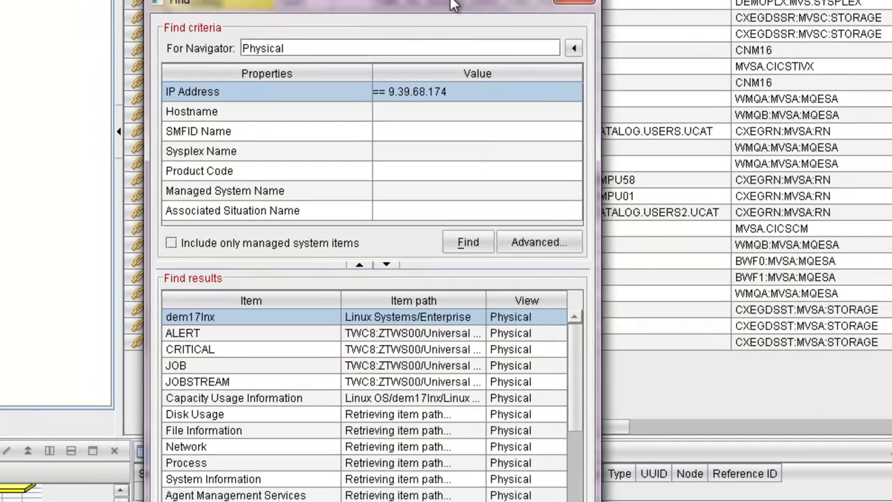
Widen the Find results and jump to dem17lnx under Linux Systems
{"action": "left_click_drag", "start_coordinate": [452, 3], "coordinate": [497, 0]}
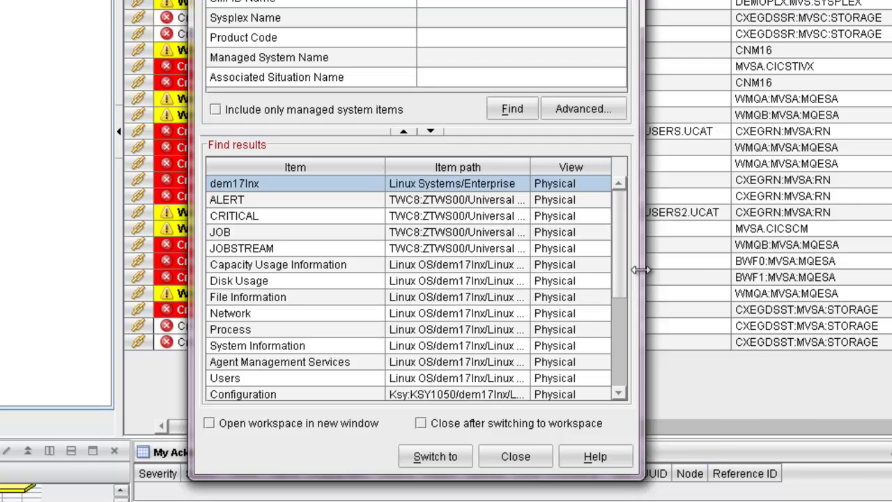
{"action": "left_click_drag", "start_coordinate": [640, 270], "coordinate": [795, 270]}
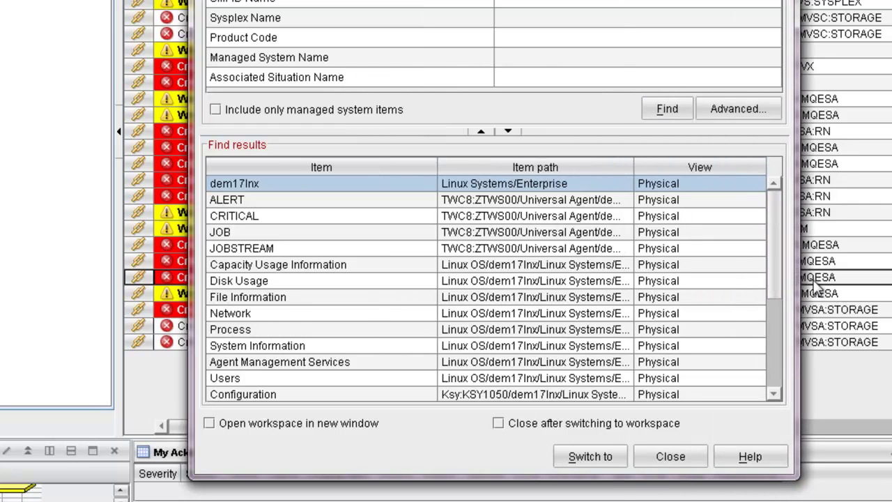
{"action": "left_click", "coordinate": [423, 185]}
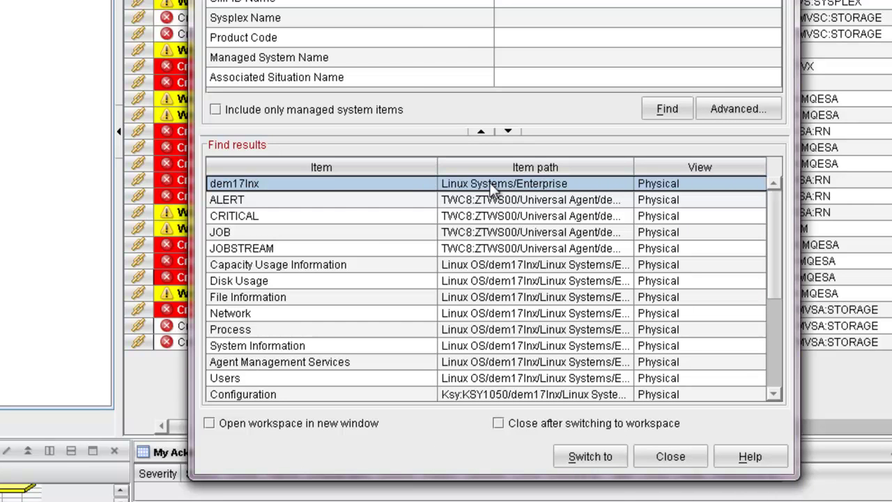
{"action": "double_click", "coordinate": [332, 185]}
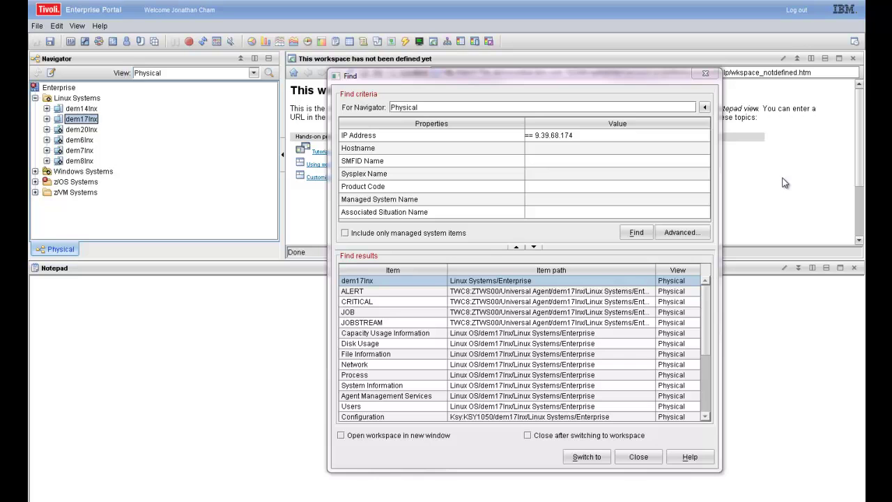
{"action": "left_click", "coordinate": [646, 457]}
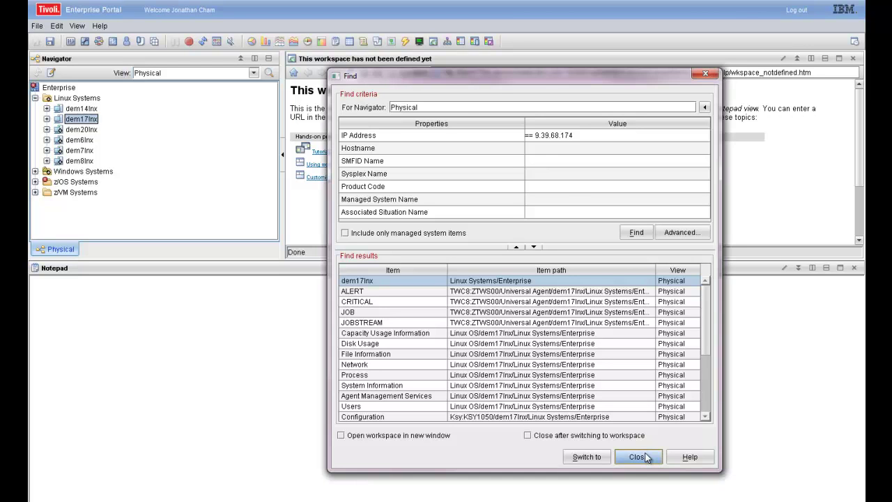
Close the search window, enlarge the workspace area, and collapse Linux Systems
{"action": "left_click", "coordinate": [646, 457]}
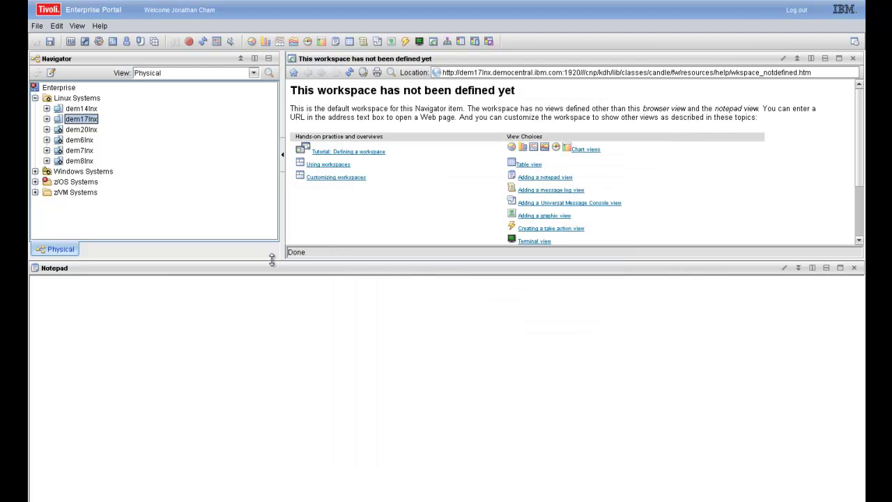
{"action": "left_click_drag", "start_coordinate": [272, 259], "coordinate": [278, 374]}
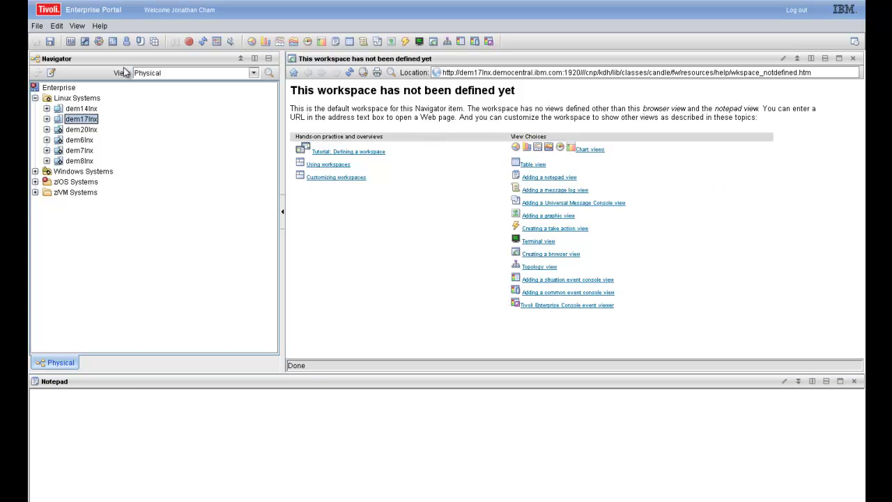
{"action": "left_click", "coordinate": [35, 98]}
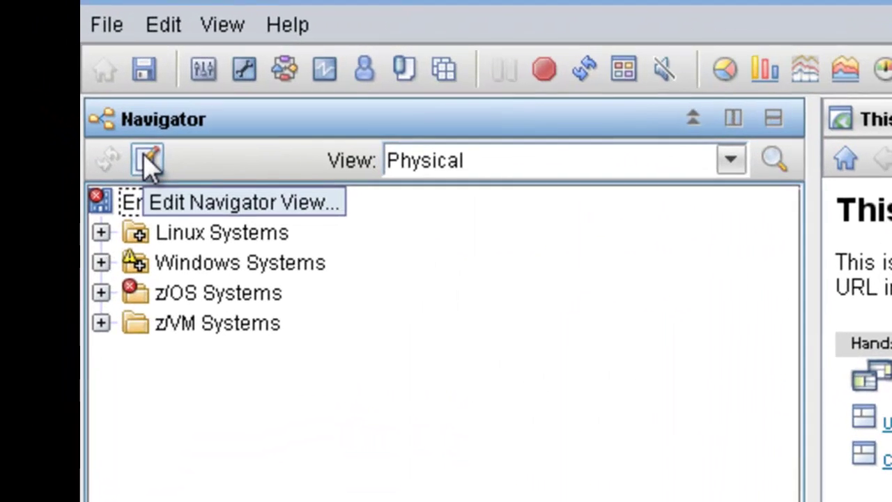
Create an empty custom navigator view named 'Best Navigator View Ever'
{"action": "left_click", "coordinate": [50, 73]}
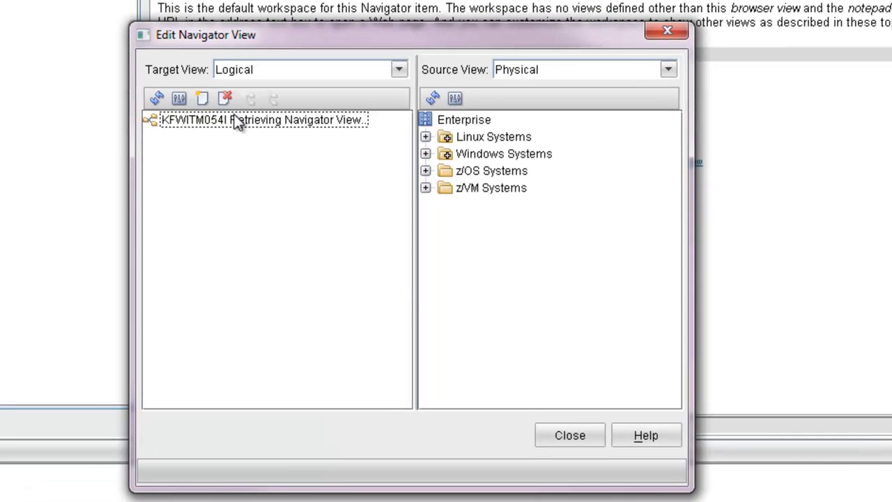
{"action": "left_click", "coordinate": [201, 100]}
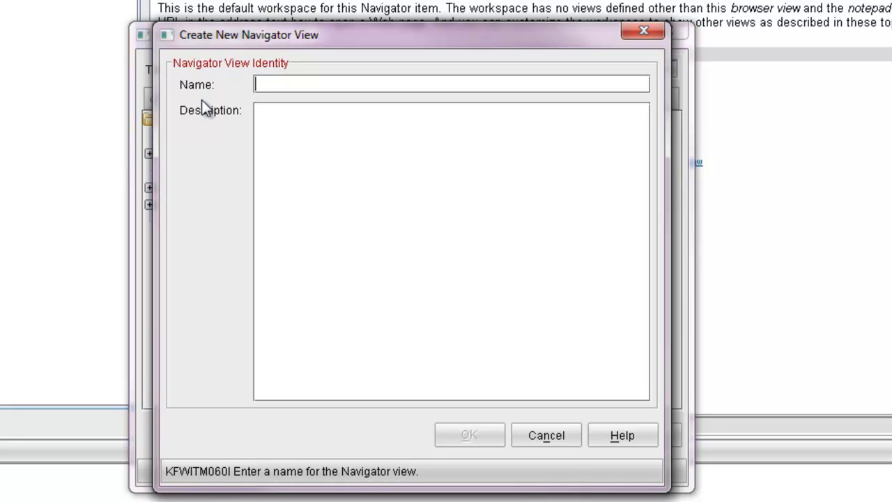
{"action": "type", "text": "Best Navigator"}
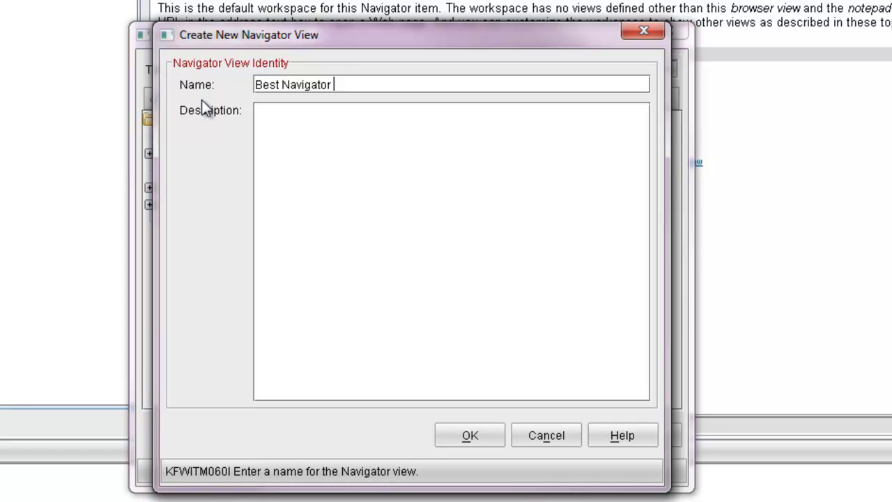
{"action": "type", "text": " View Eve"}
{"action": "key", "text": "BackSpace"}
{"action": "key", "text": "BackSpace"}
{"action": "type", "text": "ver"}
{"action": "left_click", "coordinate": [470, 434]}
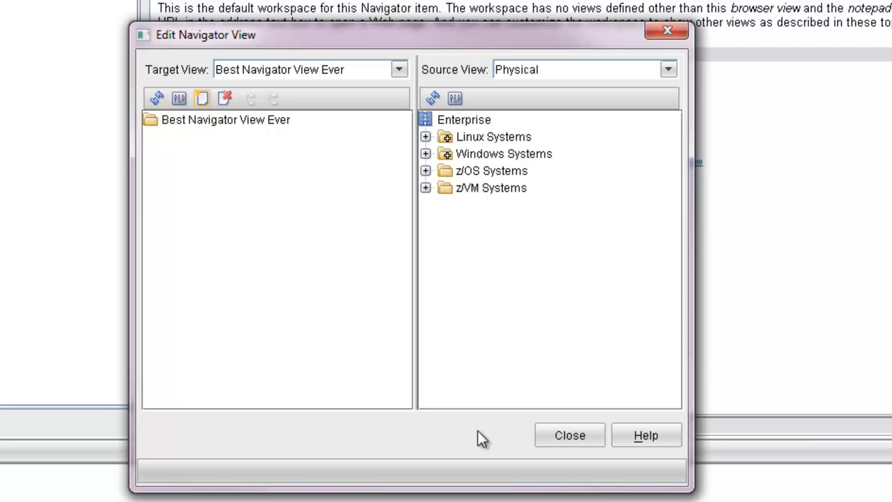
Drag MVSA from z/OS Systems > DEMOPLX:MVS:SYSPLEX under the new view's root, then close the editor
{"action": "left_click", "coordinate": [244, 124]}
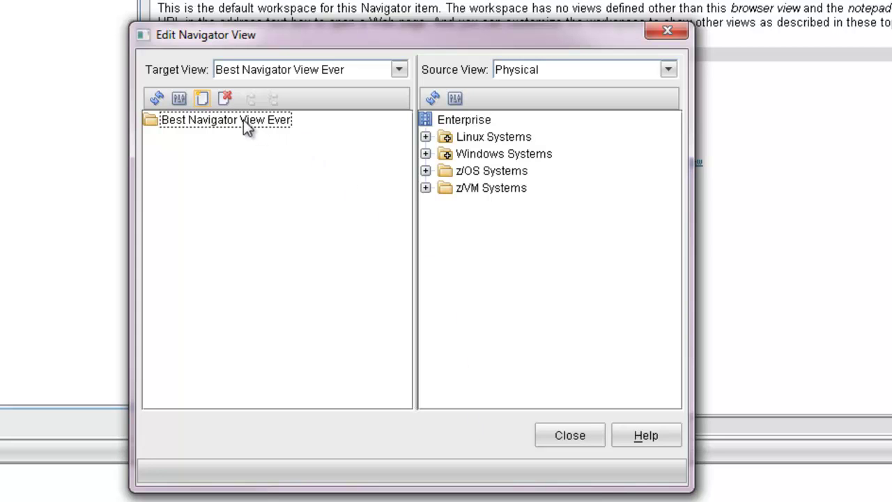
{"action": "left_click", "coordinate": [247, 128]}
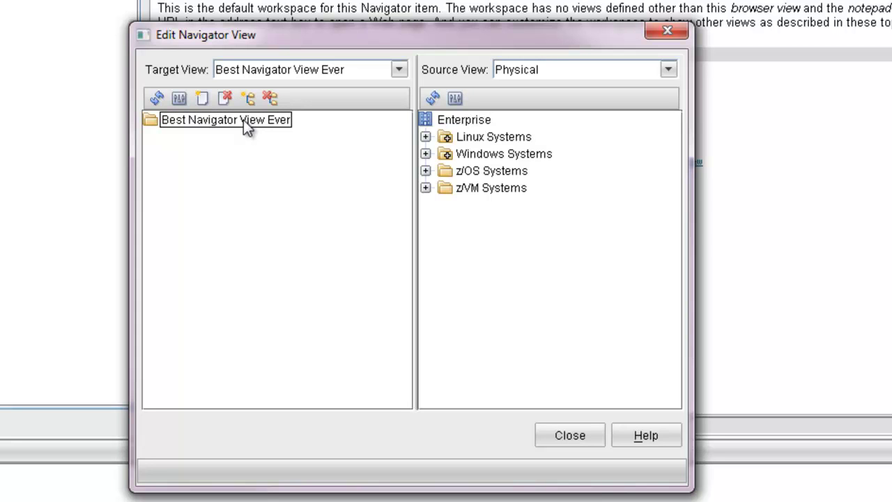
{"action": "left_click", "coordinate": [425, 171]}
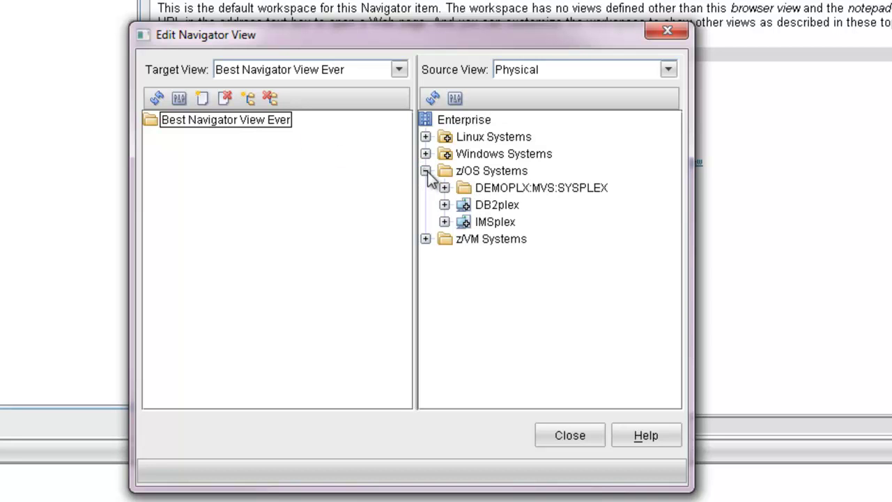
{"action": "left_click", "coordinate": [444, 187]}
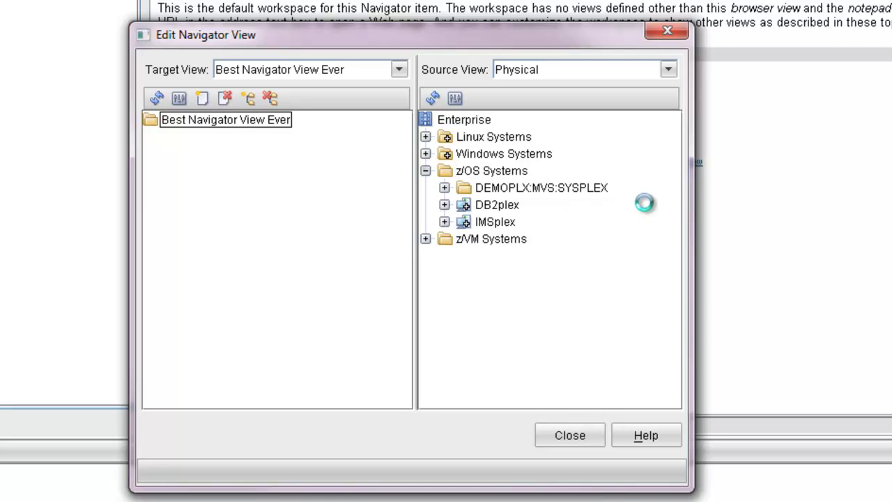
{"action": "scroll", "coordinate": [678, 209], "scroll_direction": "down", "scroll_amount": 1}
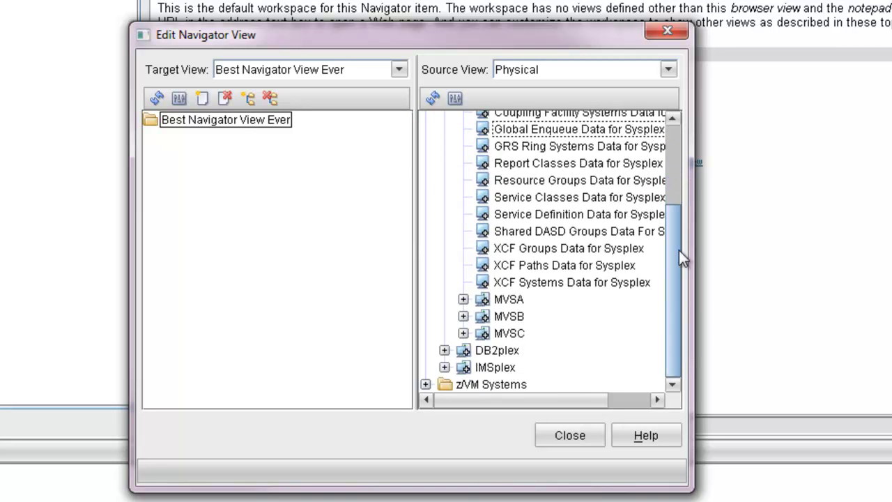
{"action": "left_click", "coordinate": [493, 298]}
{"action": "left_click_drag", "start_coordinate": [492, 301], "coordinate": [233, 124]}
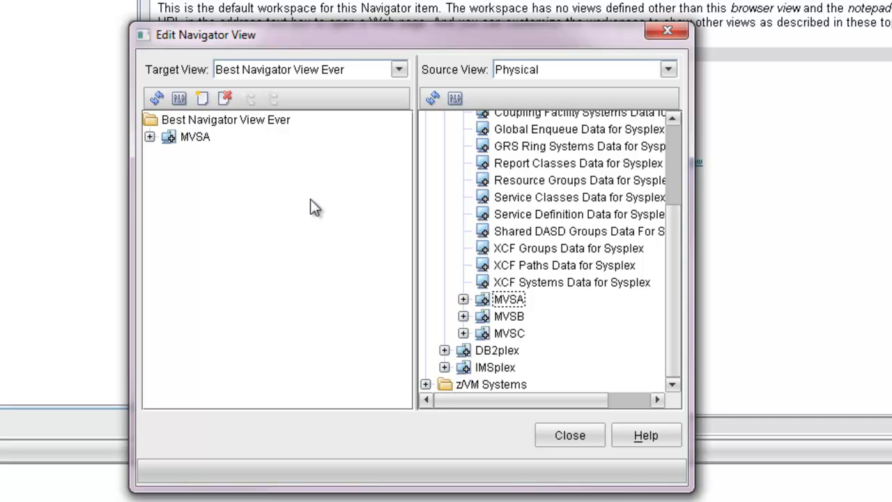
{"action": "left_click", "coordinate": [197, 137]}
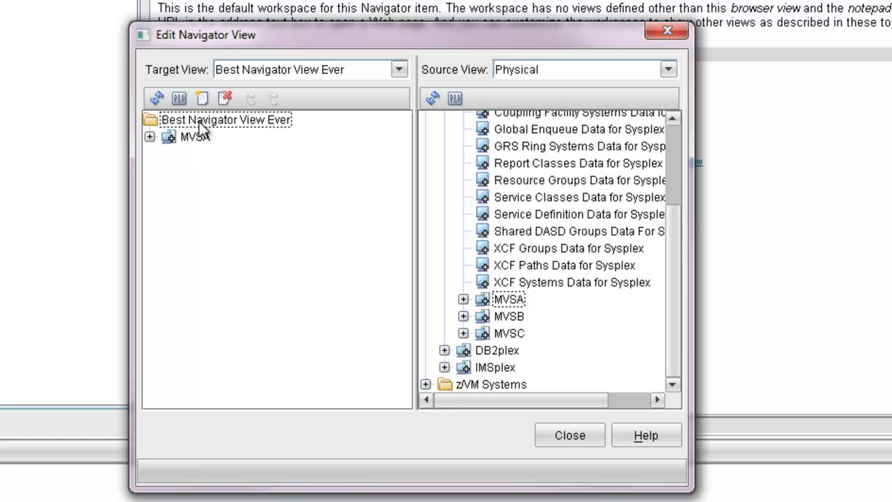
{"action": "left_click", "coordinate": [573, 435]}
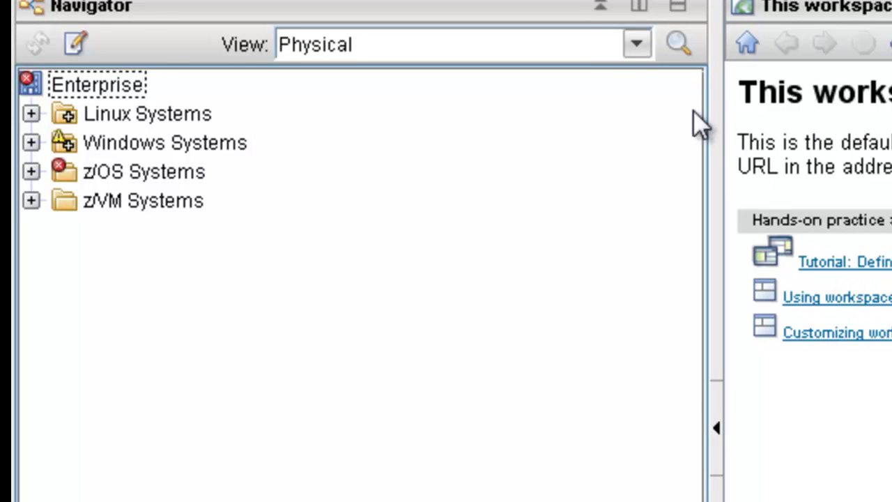
Show Best Navigator View Ever in the navigator and expand its MVSA item
{"action": "left_click", "coordinate": [580, 42]}
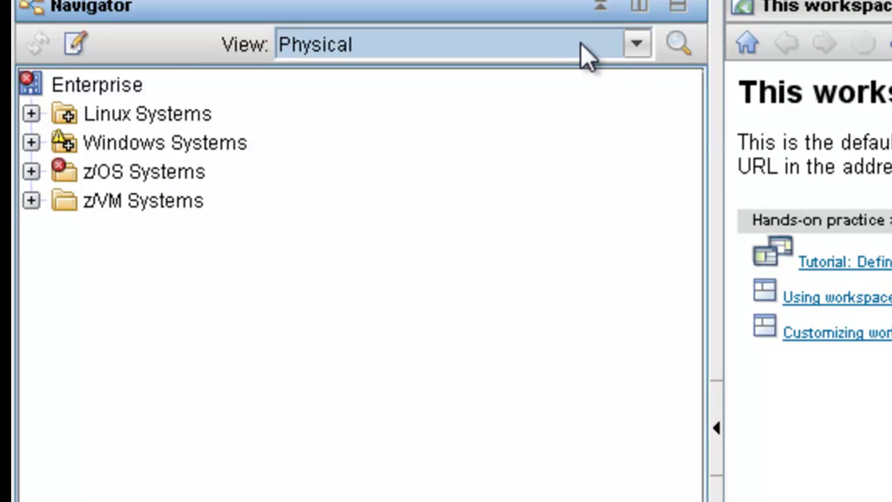
{"action": "left_click", "coordinate": [636, 44]}
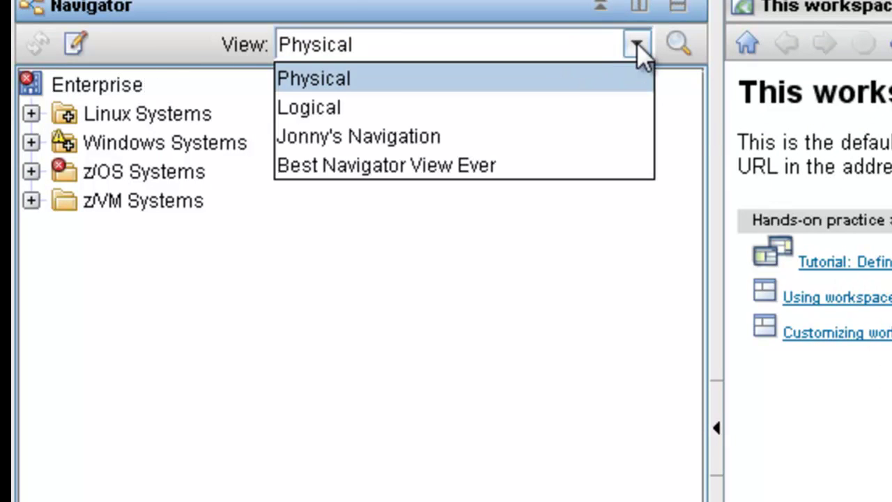
{"action": "left_click", "coordinate": [524, 165]}
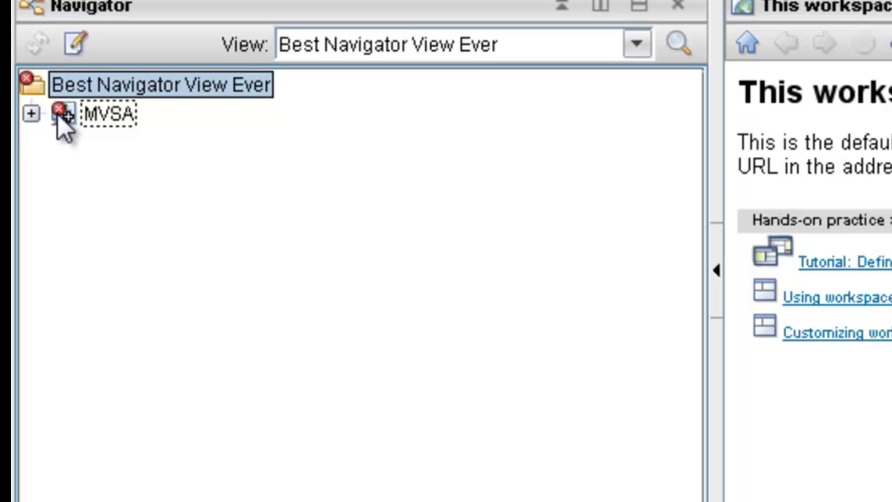
{"action": "left_click", "coordinate": [30, 113]}
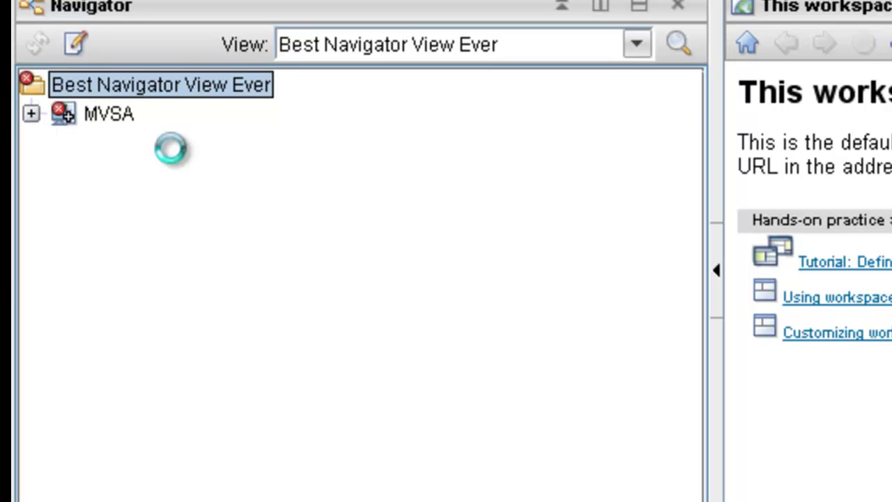